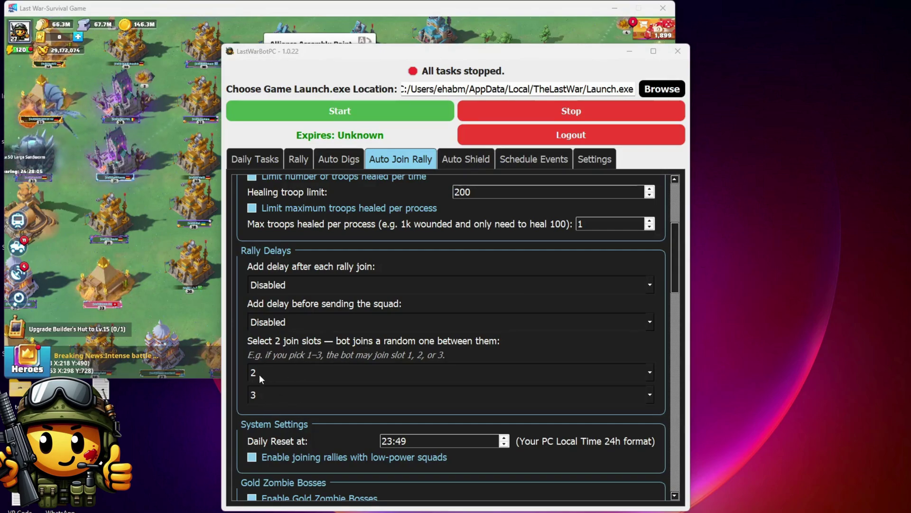
Cycle both join-slot dropdowns through 1–4, ending with both at 4
click(417, 398)
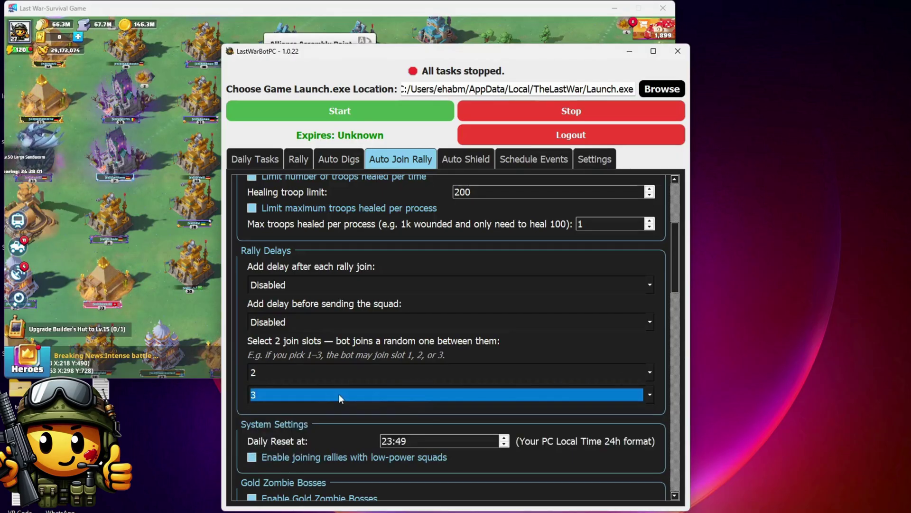
scroll(335, 370, up, 1)
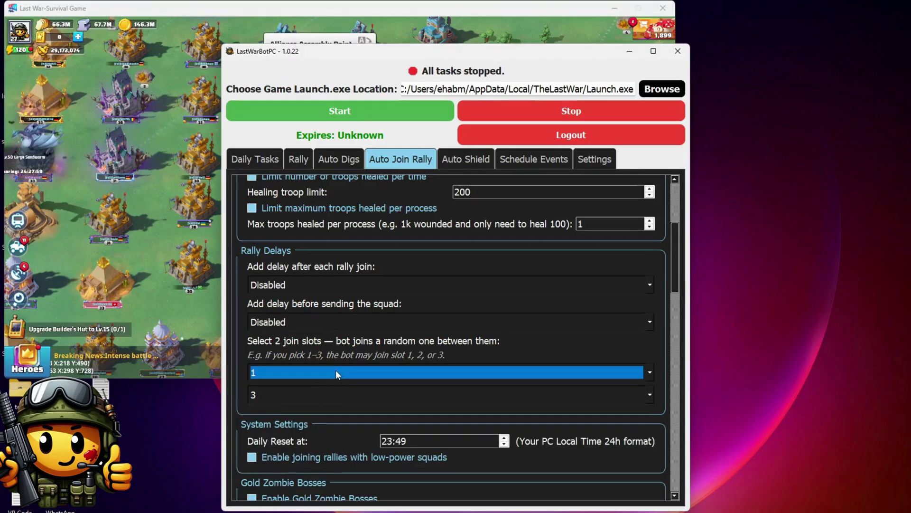
scroll(341, 399, up, 2)
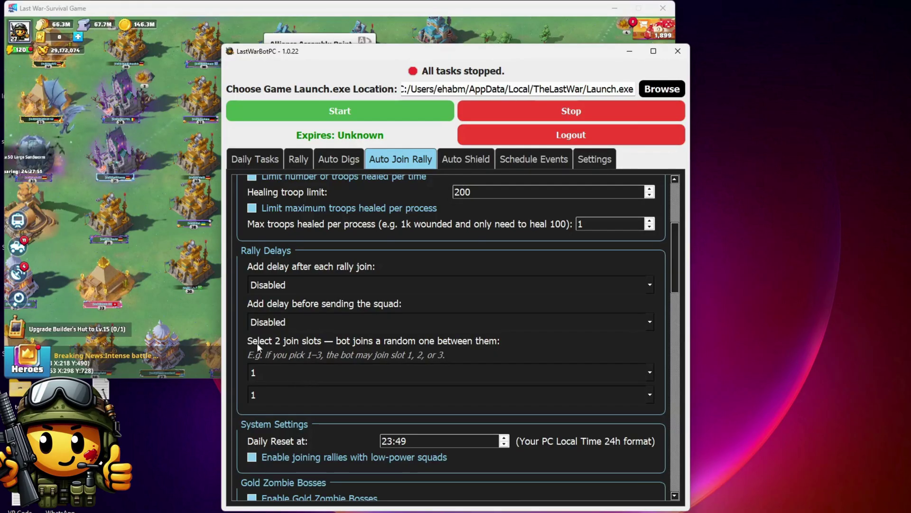
scroll(326, 373, down, 1)
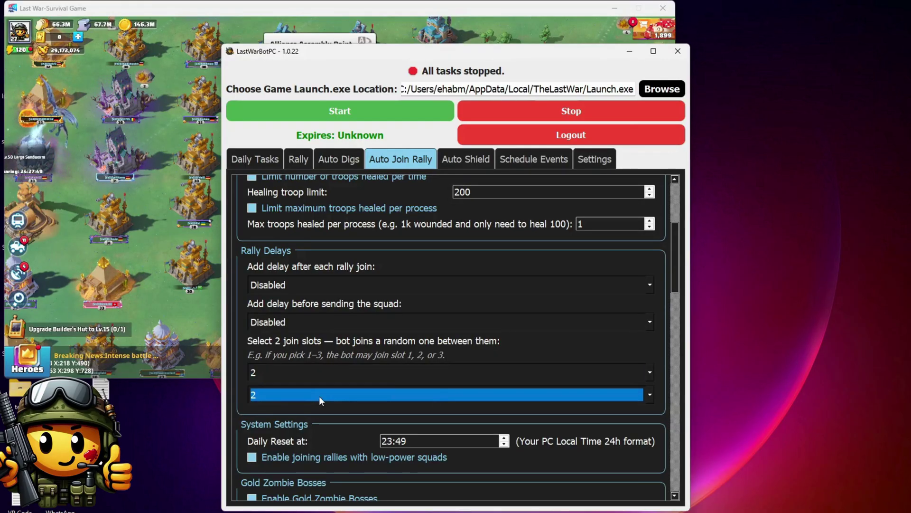
scroll(320, 397, down, 1)
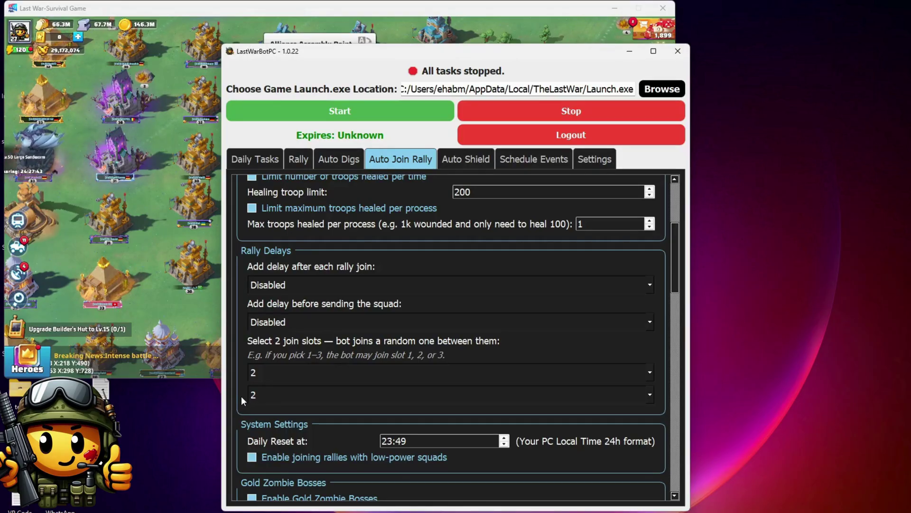
scroll(284, 374, down, 1)
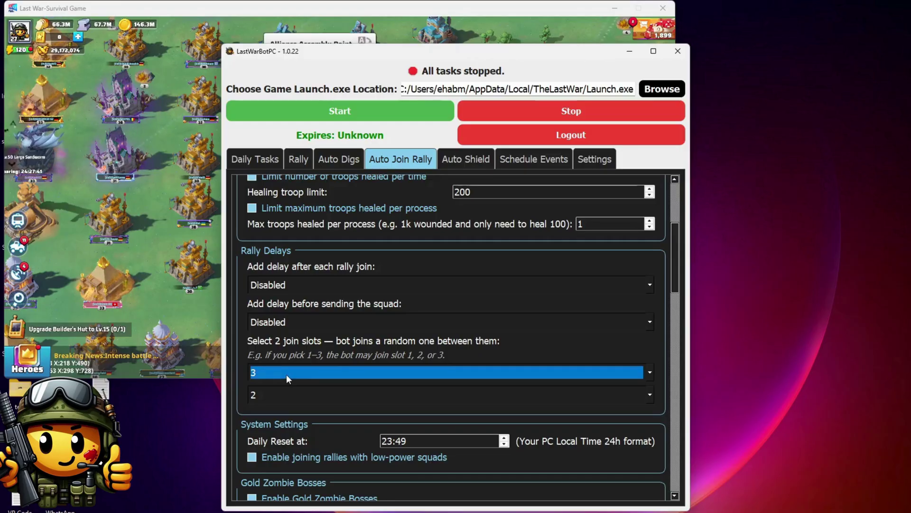
scroll(285, 399, down, 1)
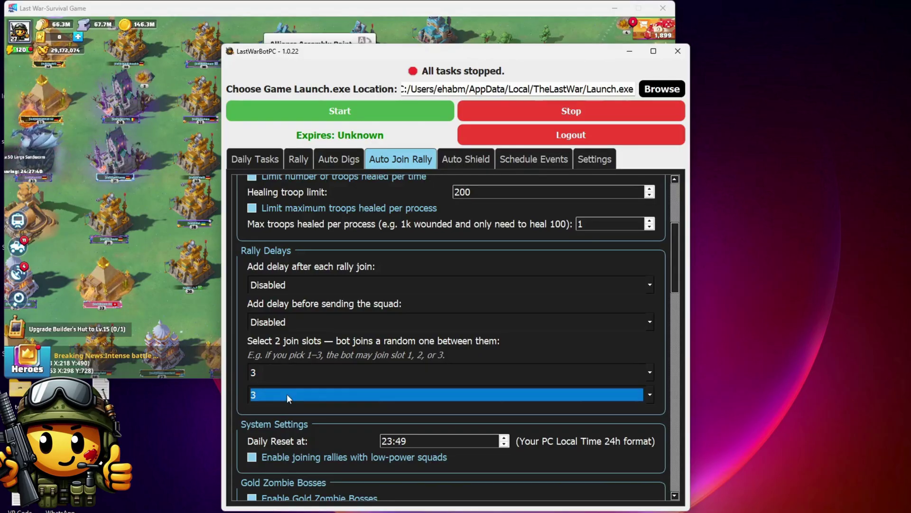
click(238, 393)
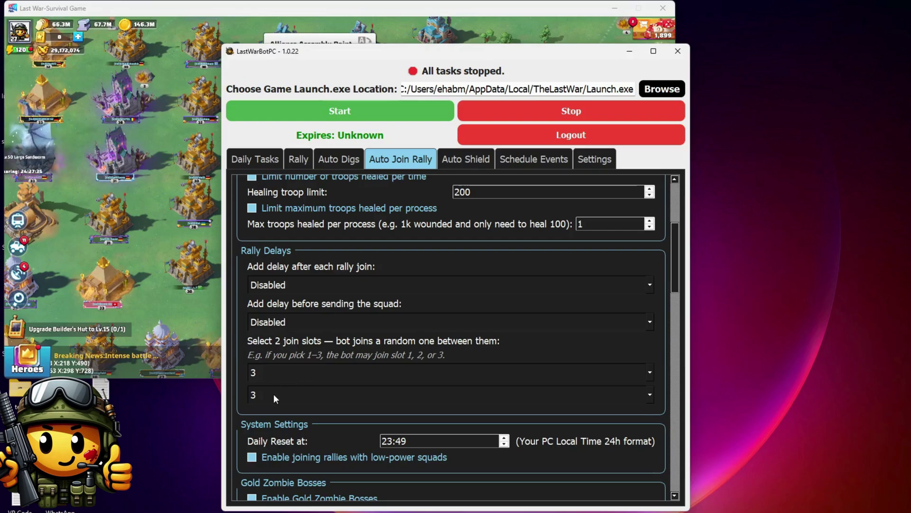
scroll(288, 374, down, 1)
scroll(296, 394, down, 1)
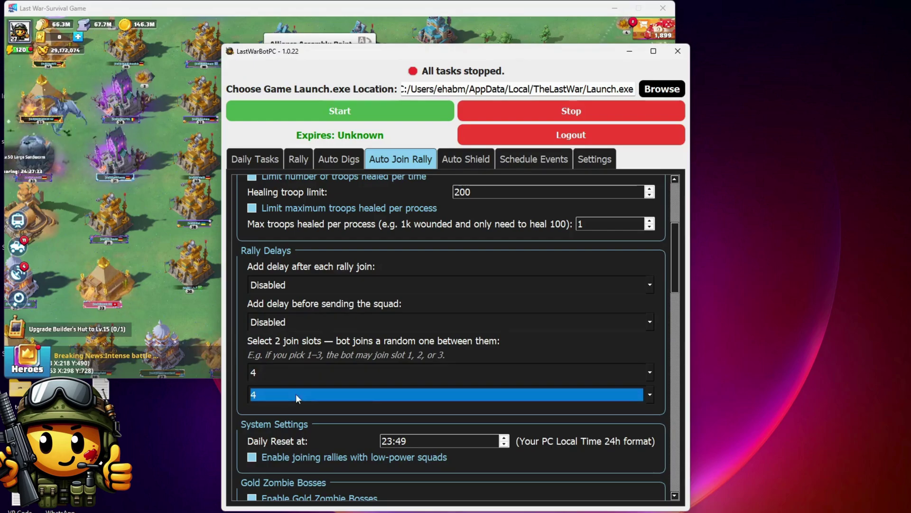
click(241, 391)
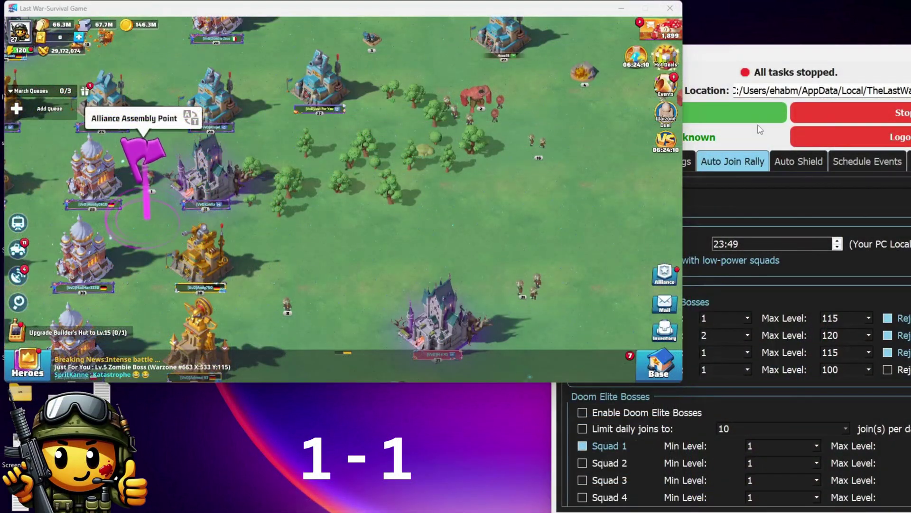
Start the bot on the game, let it join a Zombie Boss rally, then stop all tasks
click(755, 111)
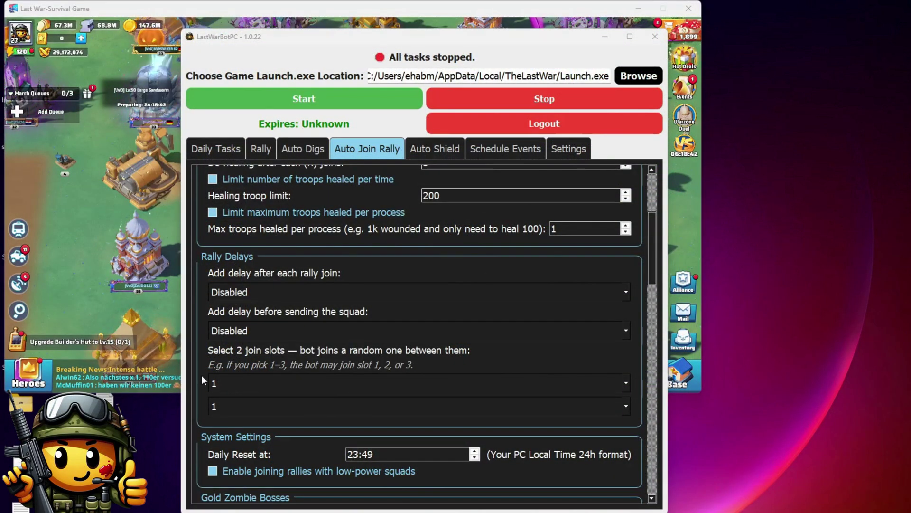
scroll(202, 375, down, 1)
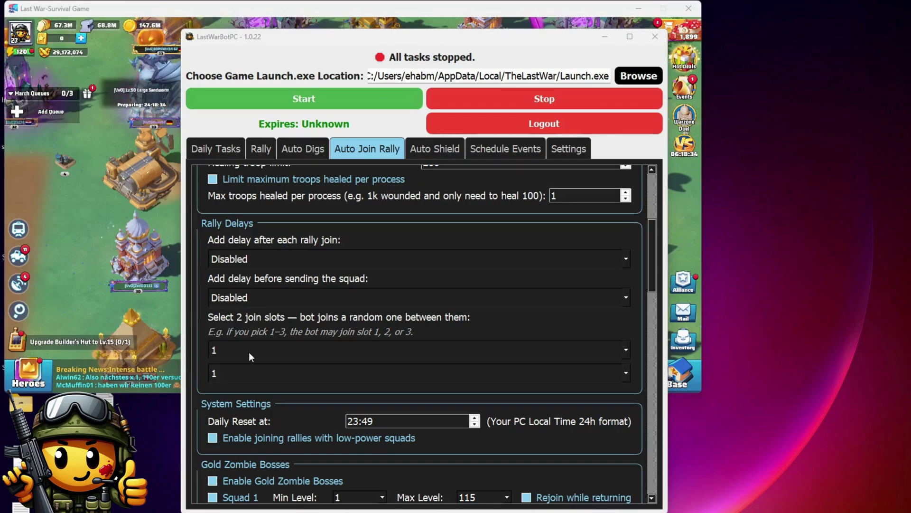
scroll(240, 376, down, 1)
scroll(241, 376, down, 1)
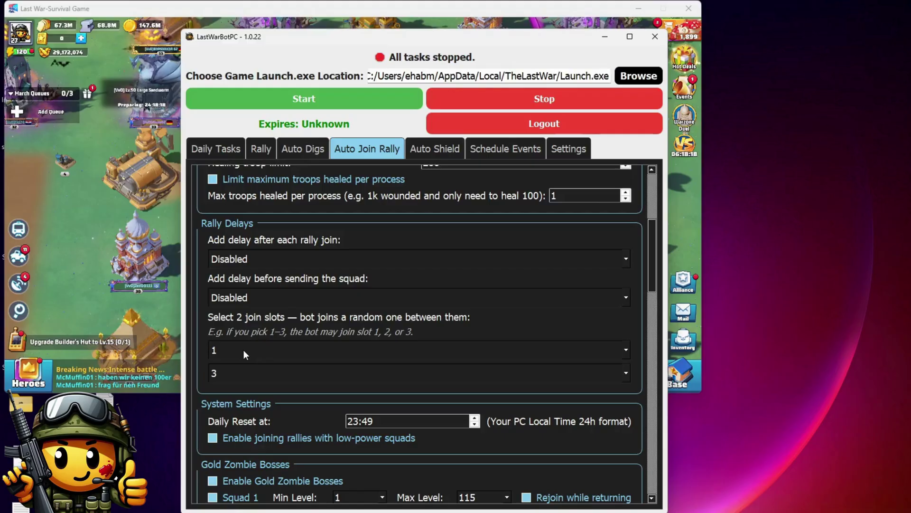
Set the first join slot to 2 and confirm the second stays at 3
click(244, 349)
scroll(244, 349, down, 1)
click(242, 369)
click(241, 369)
click(203, 362)
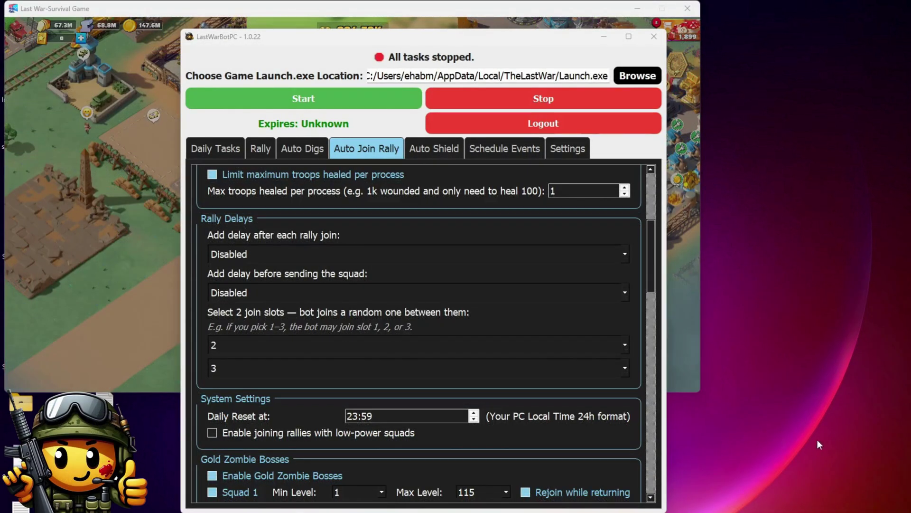
drag(650, 250, 656, 283)
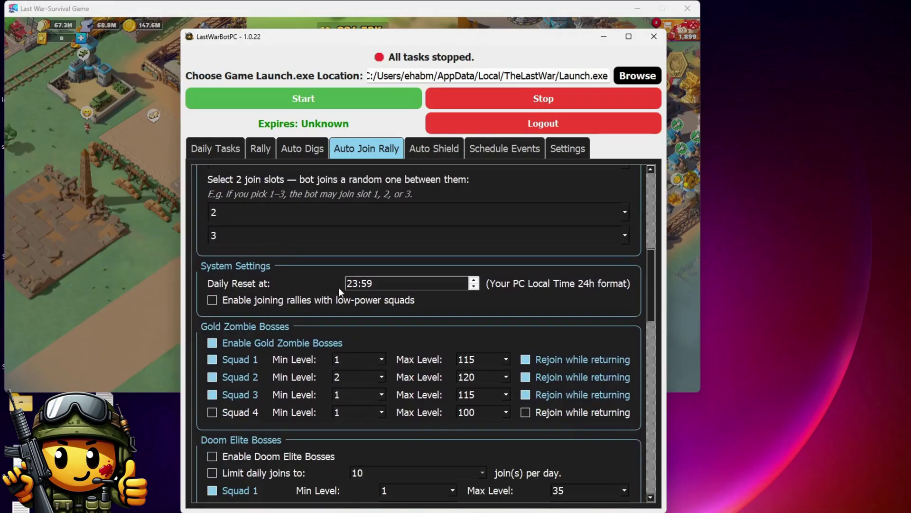
Change Daily Reset at to 04:00 and move the bot window right, beside the game
double_click(354, 283)
text(04:00)
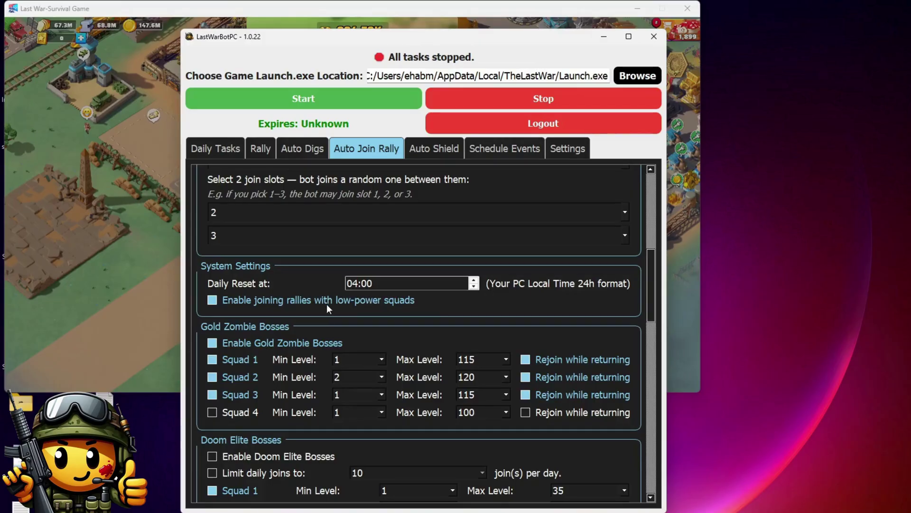
drag(429, 39, 714, 36)
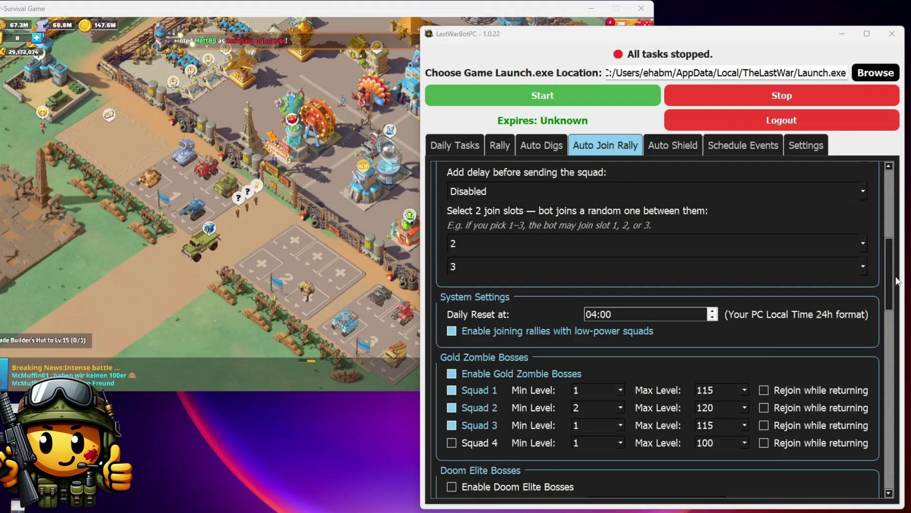
drag(892, 273, 893, 313)
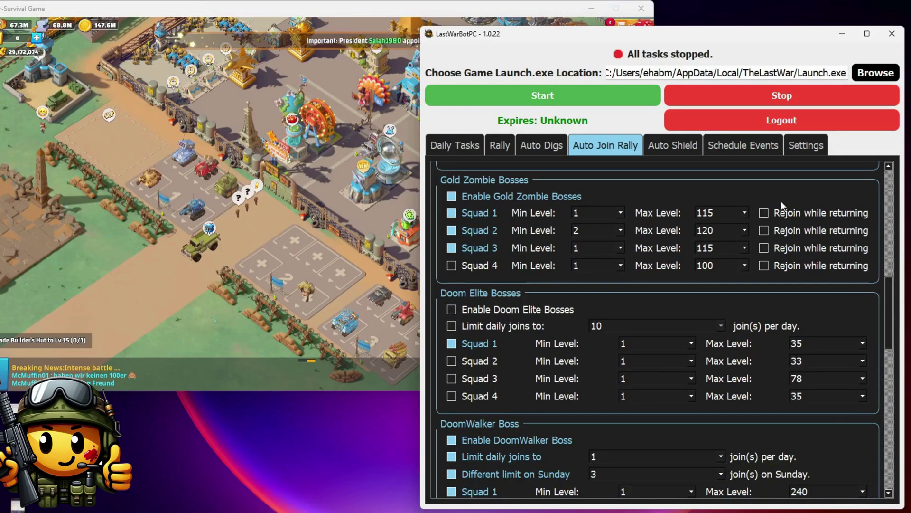
Enable Rejoin while returning for Gold Zombie Squads 1, 2 and 3
click(822, 215)
click(814, 233)
click(813, 247)
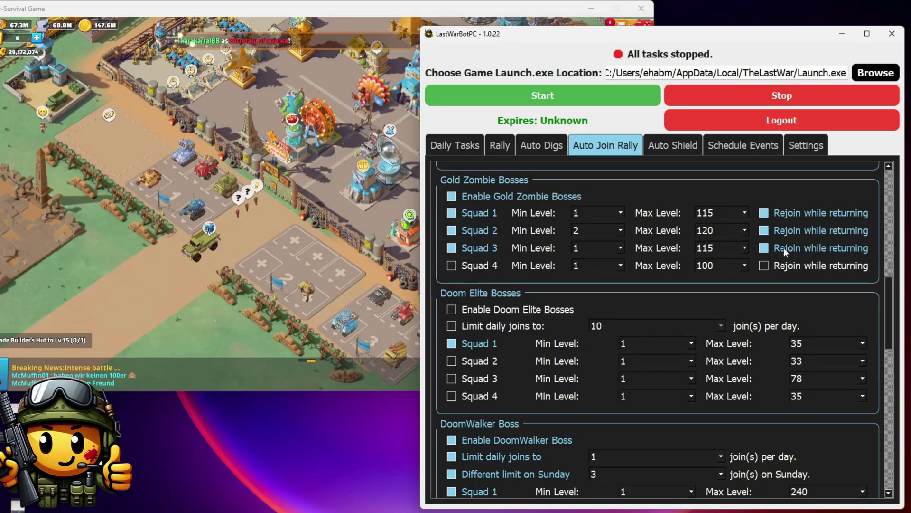
Enable Doom Elite Bosses with daily joins limited to 20
click(453, 310)
click(453, 326)
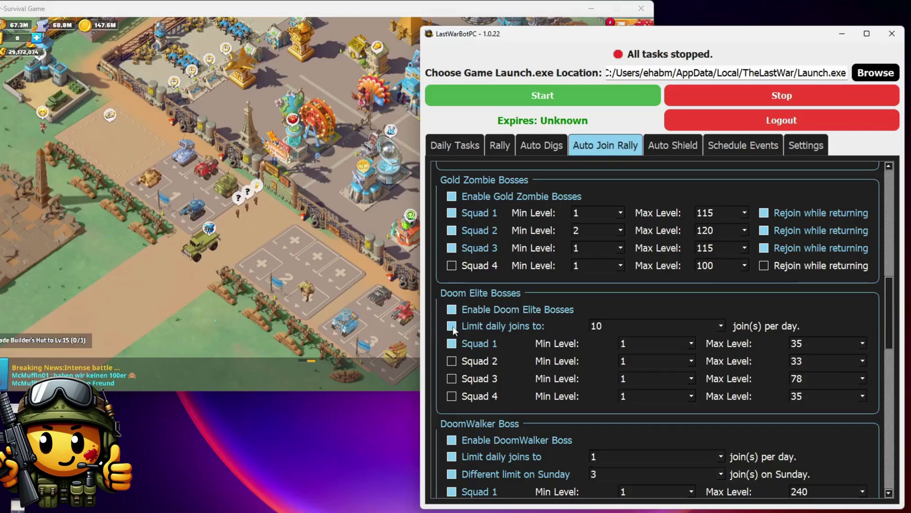
click(633, 325)
scroll(632, 325, up, 14)
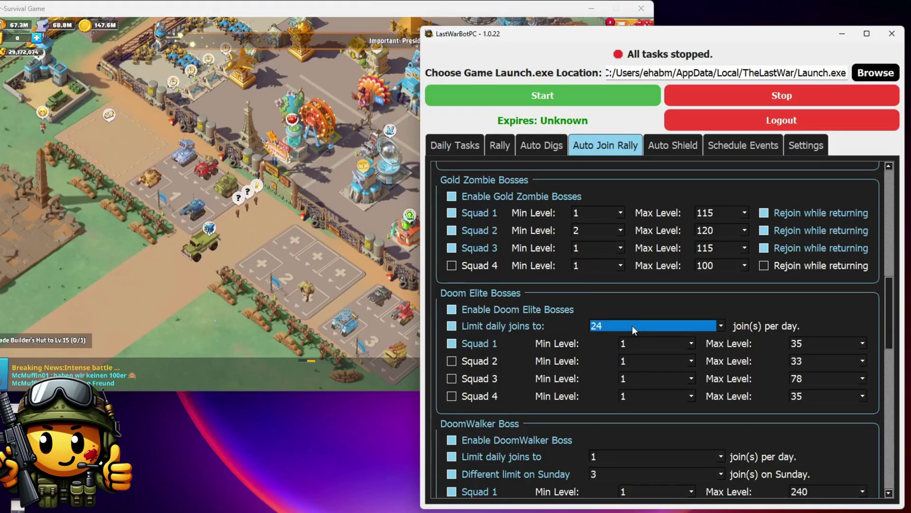
scroll(633, 325, down, 4)
click(637, 299)
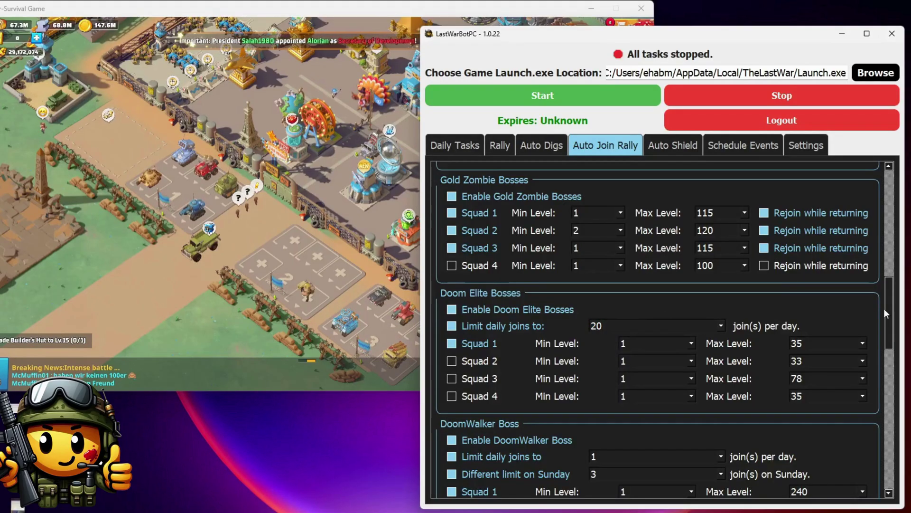
drag(888, 307, 895, 341)
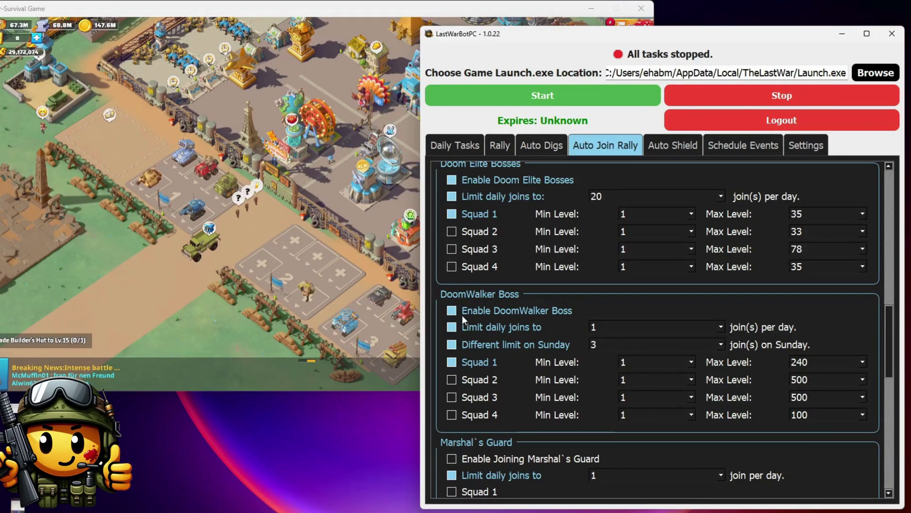
click(501, 329)
click(511, 329)
click(468, 348)
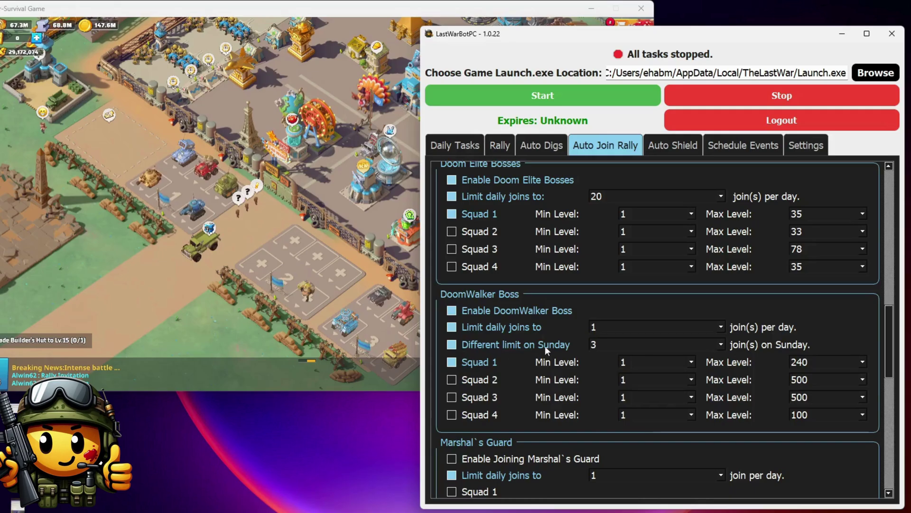
click(633, 344)
scroll(633, 344, up, 1)
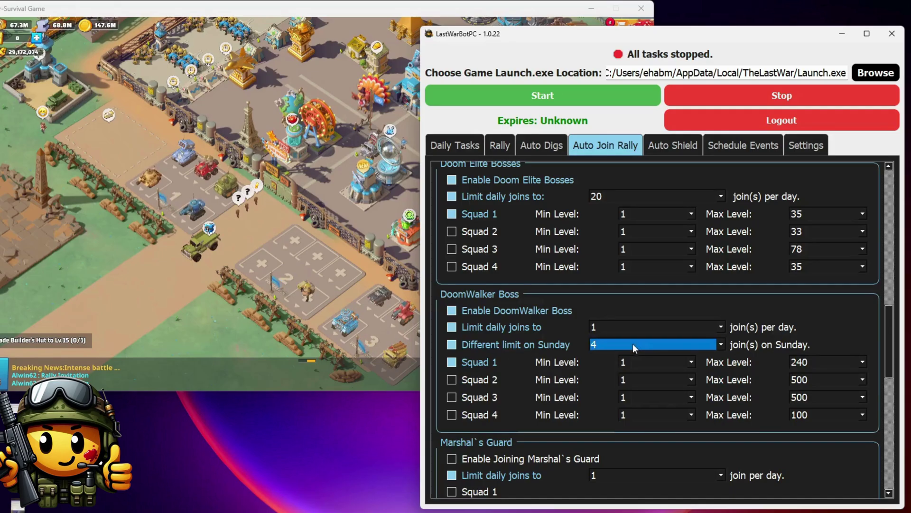
scroll(633, 344, down, 1)
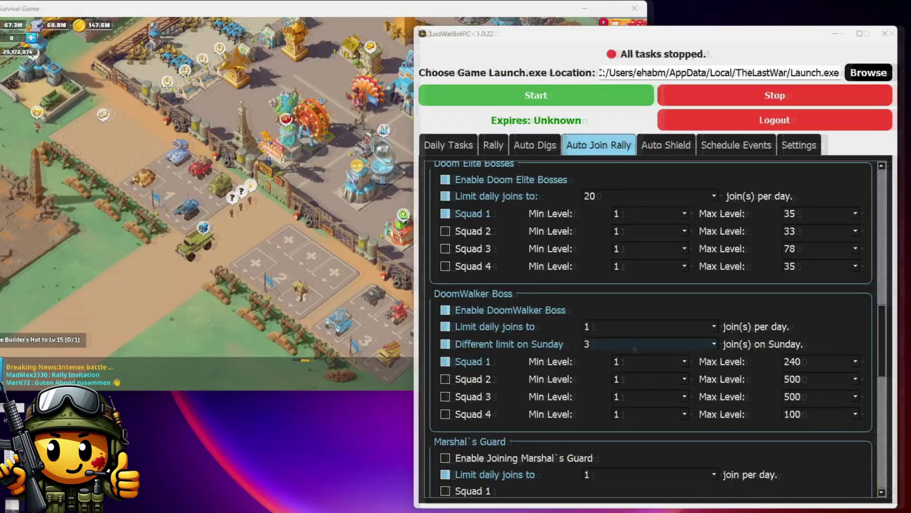
mouse_move(883, 341)
mouse_down()
mouse_move(886, 416)
mouse_move(894, 403)
mouse_move(887, 192)
mouse_up()
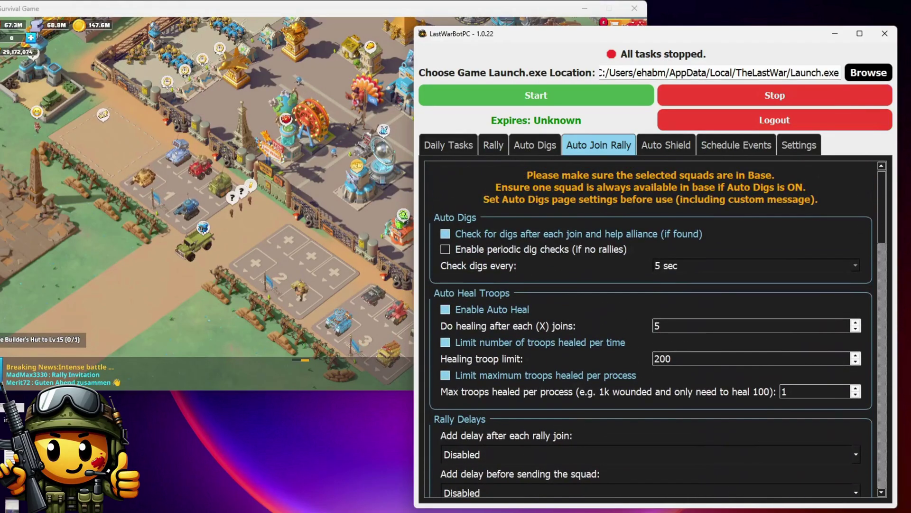